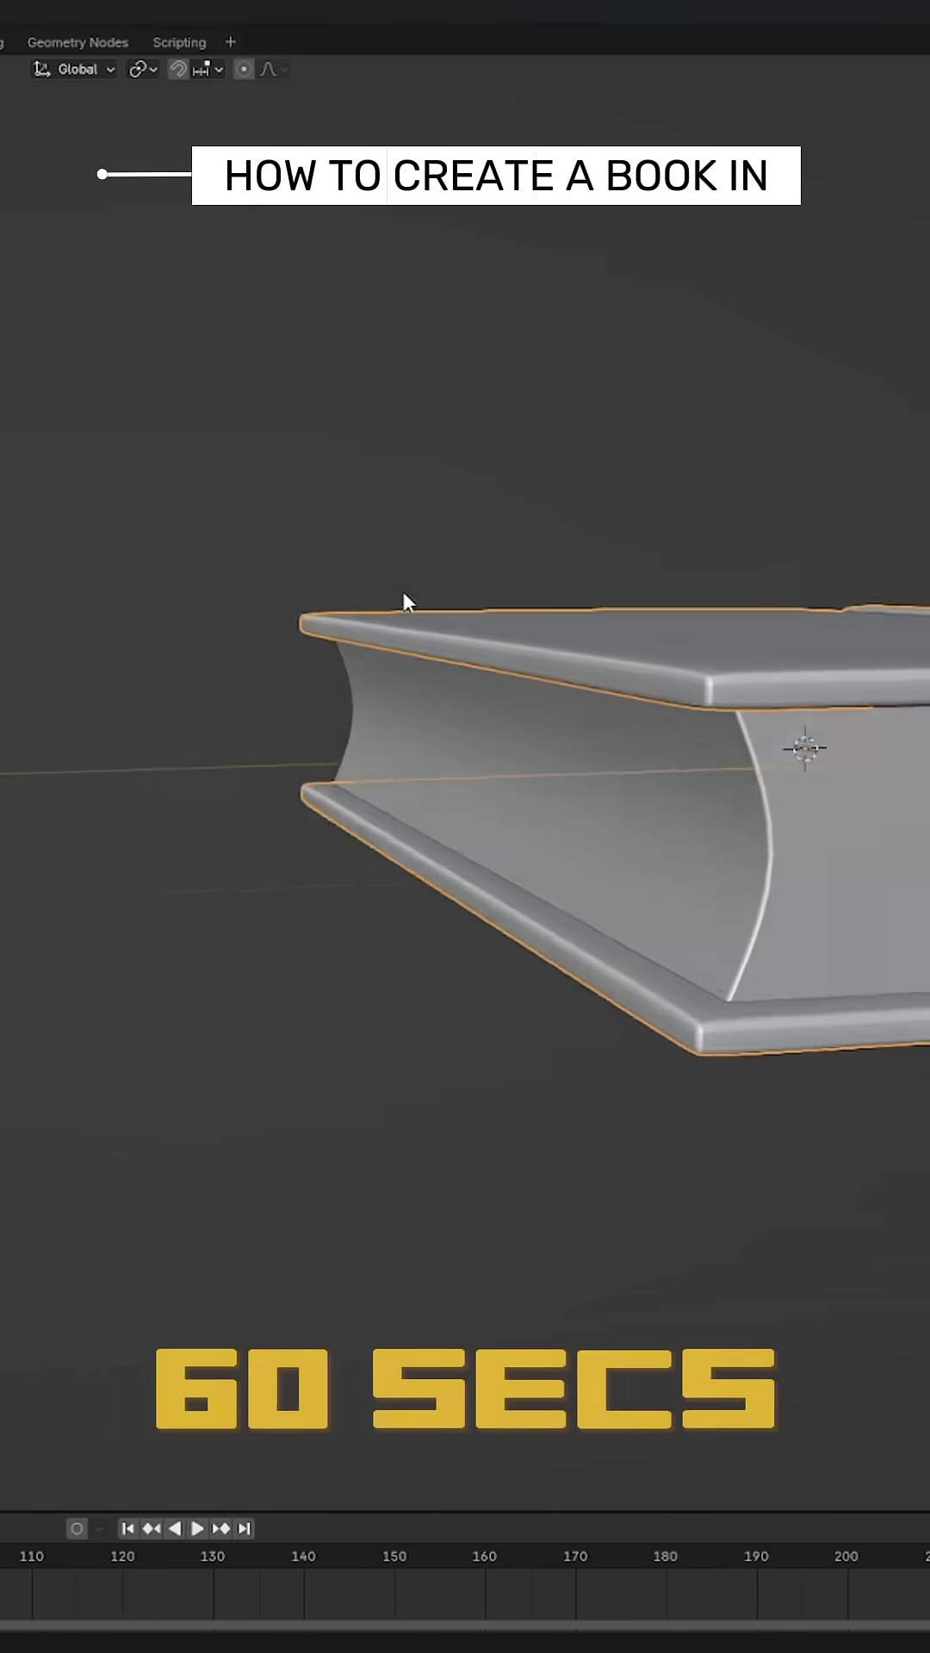
- Add a cube and scale it flat along Z and Y into book-like proportions
left_click(607, 820)
key("s")
key("z")
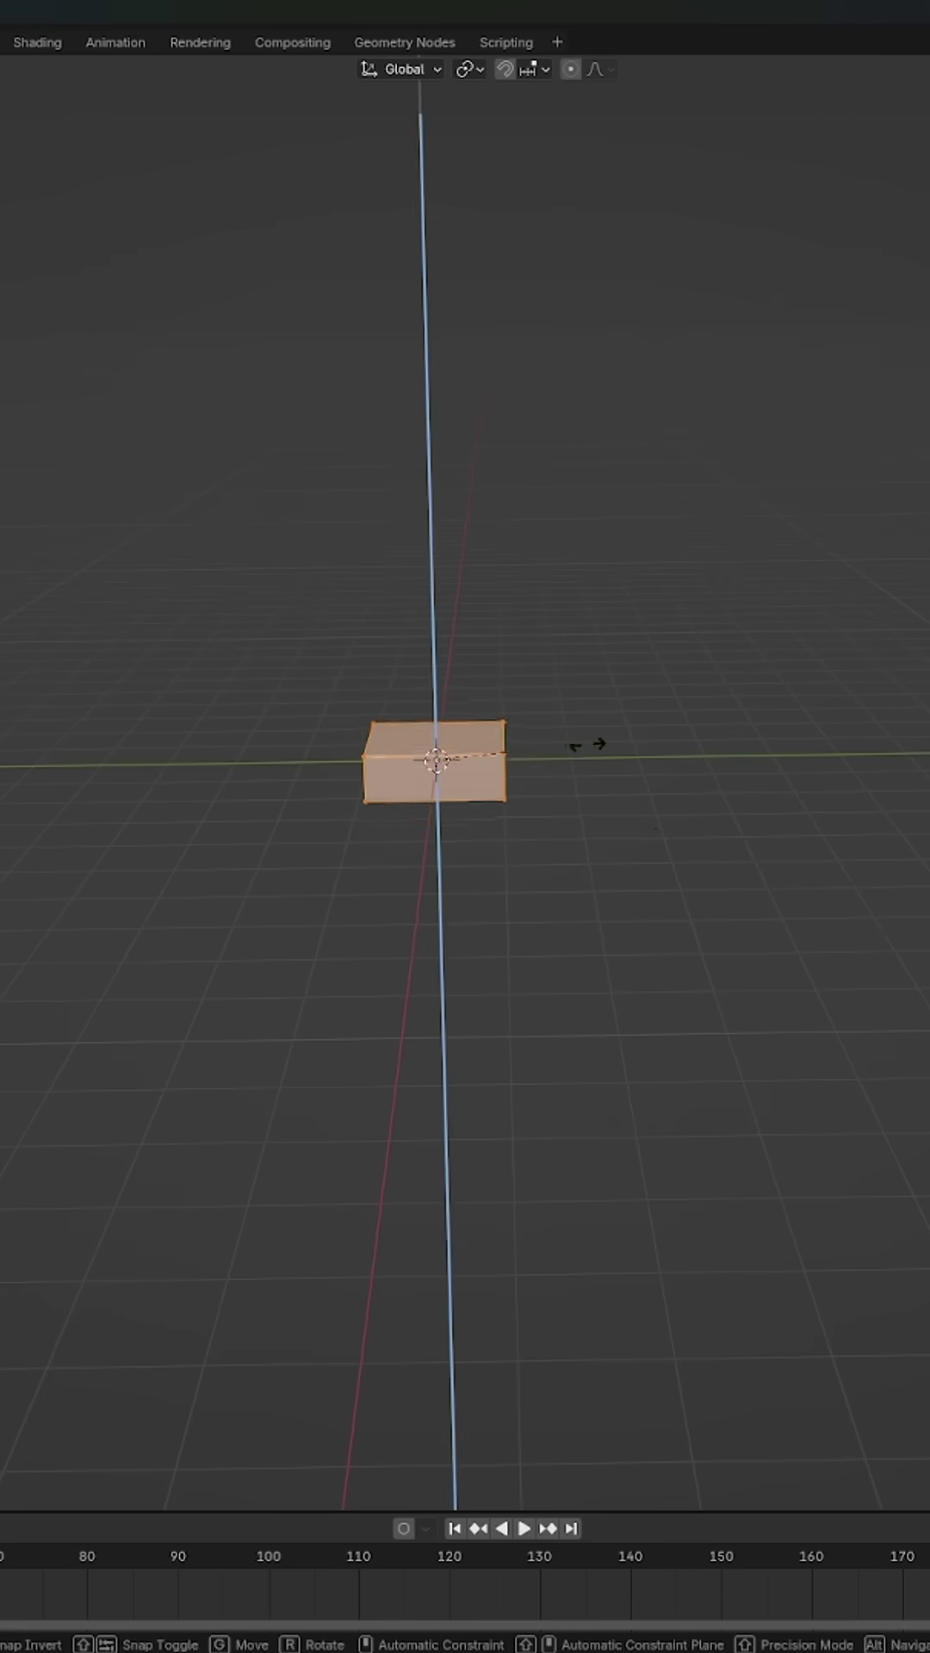
left_click(587, 746)
key("s")
key("y")
left_click(819, 789)
- Add loop cuts around the box in Edit Mode and slide an edge loop
key("s")
key("z")
left_click(656, 690)
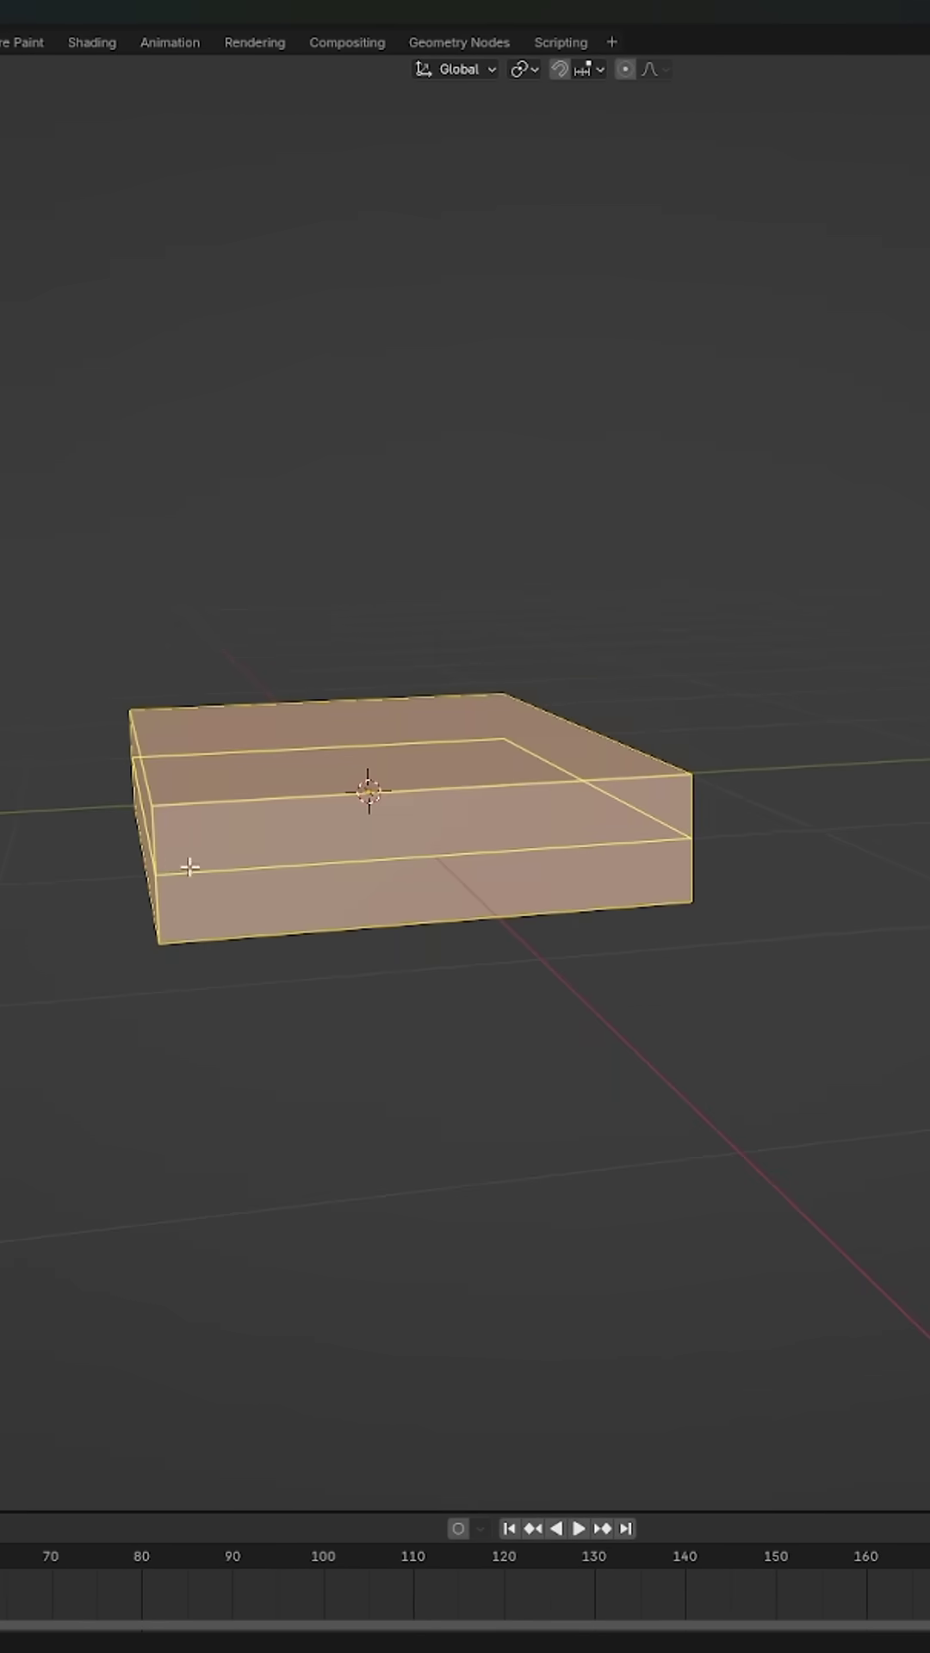
left_click(168, 859, "alt")
key("g")
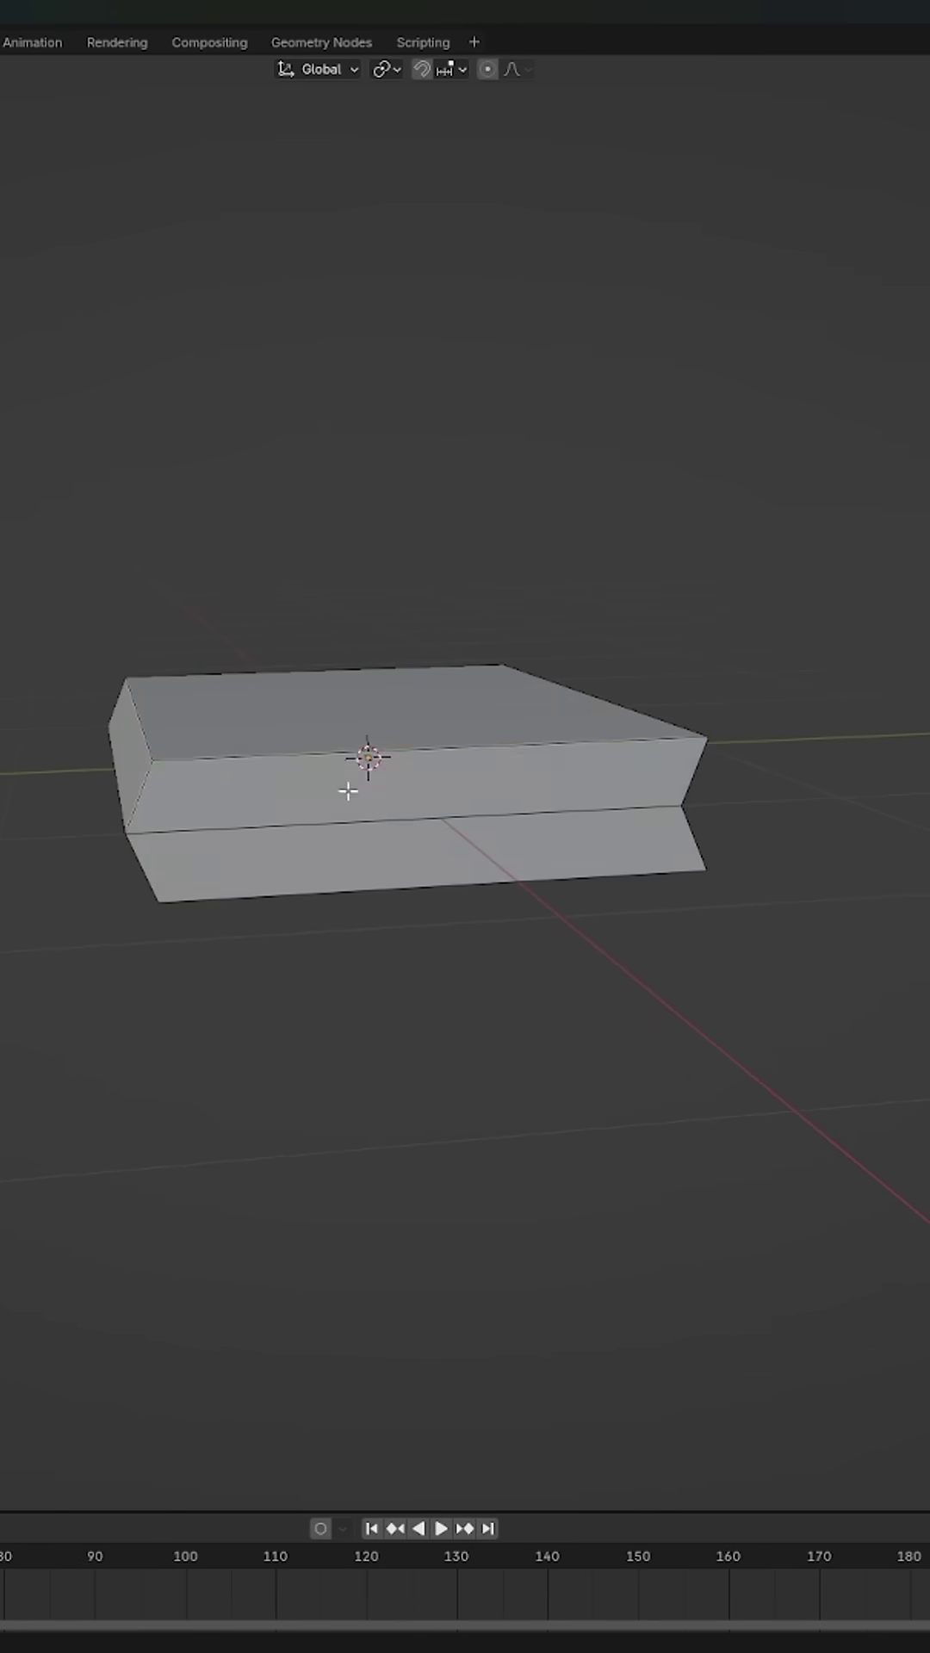
- Separate the upper band of faces into its own object with P > Selection
left_click(560, 753, "alt")
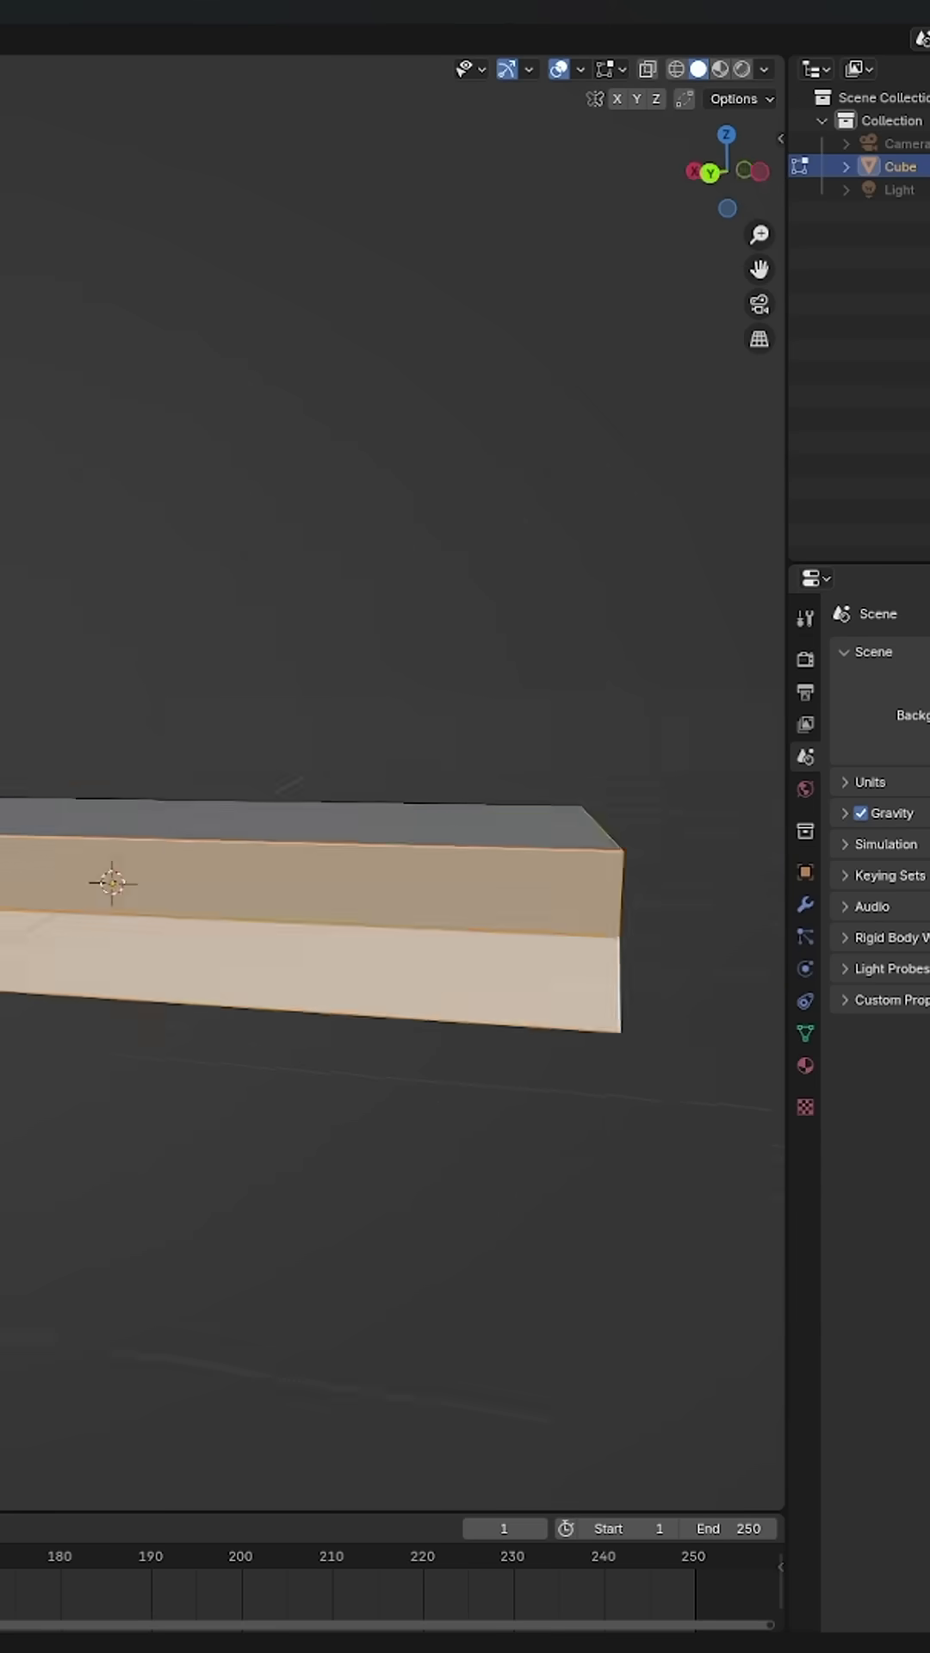
key("p")
left_click(568, 909)
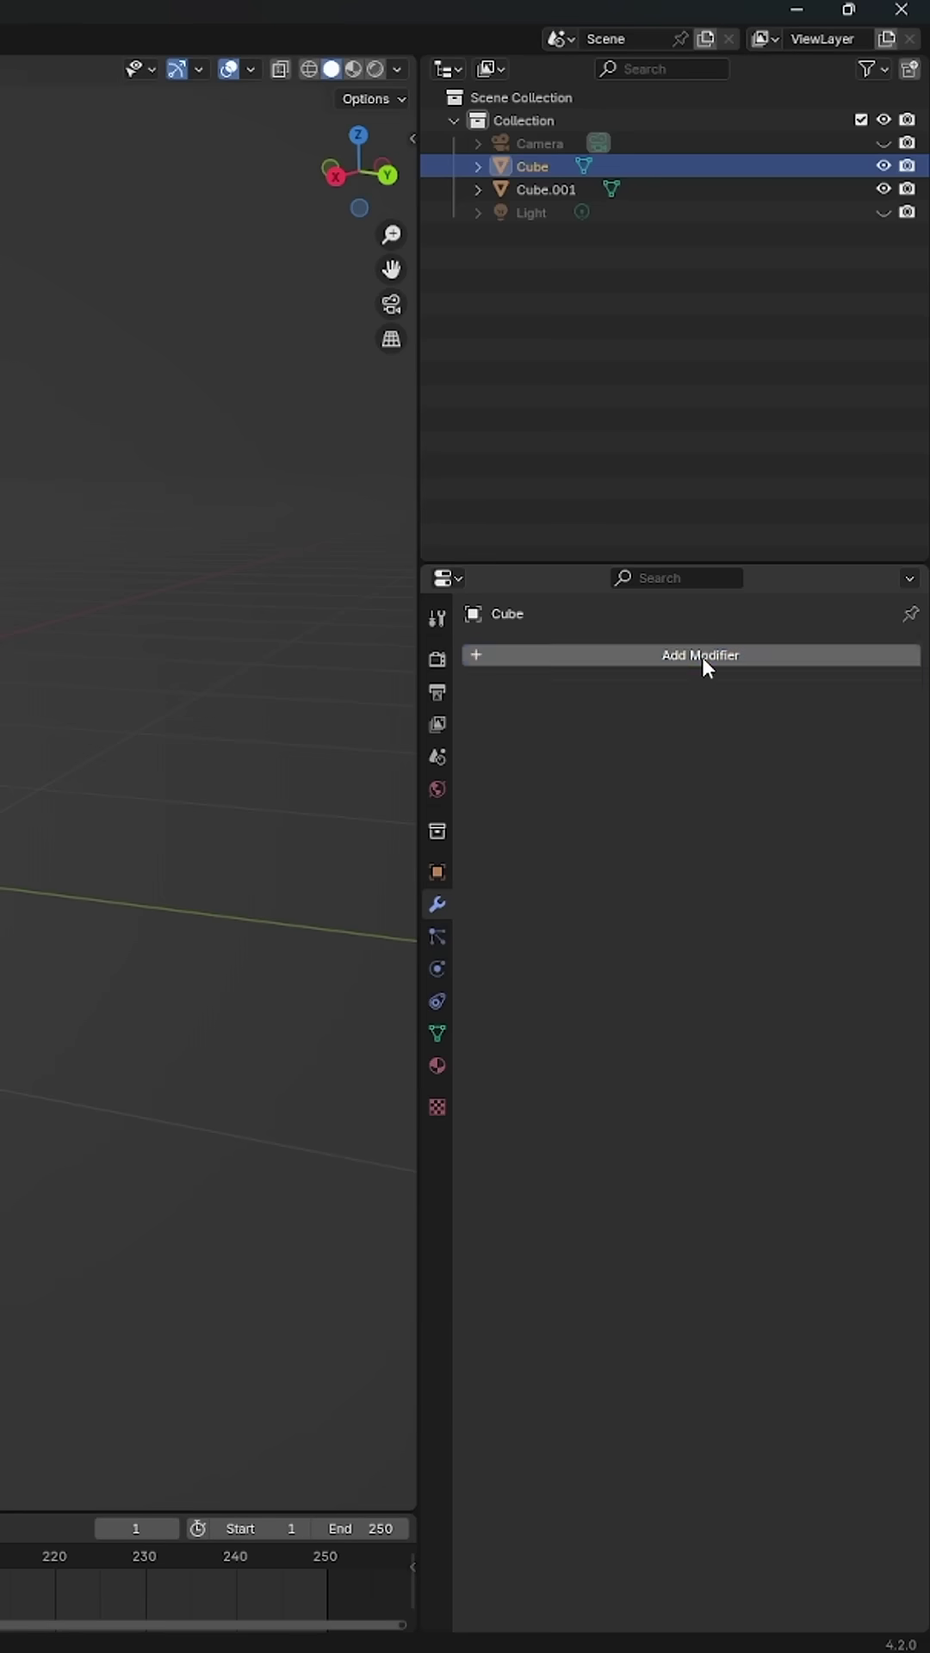
- Add and apply a Solidify modifier on Cube, then shade it smooth
left_click(701, 655)
mouse_move(663, 738)
left_click(419, 1018)
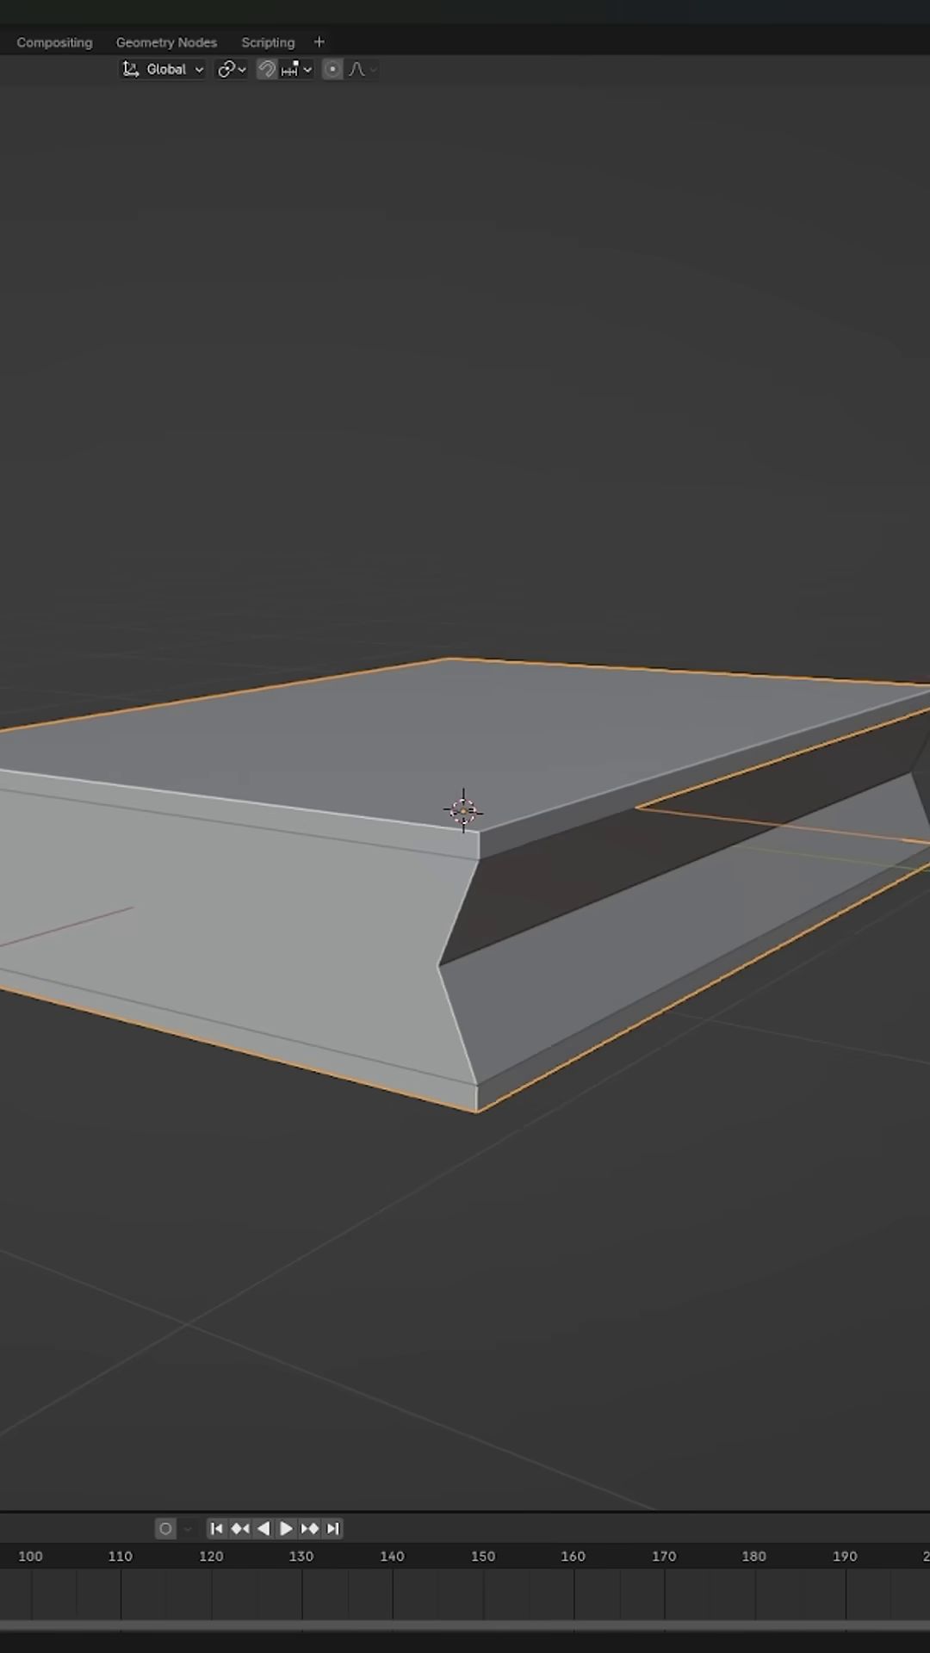
left_click(851, 689)
left_click(803, 718)
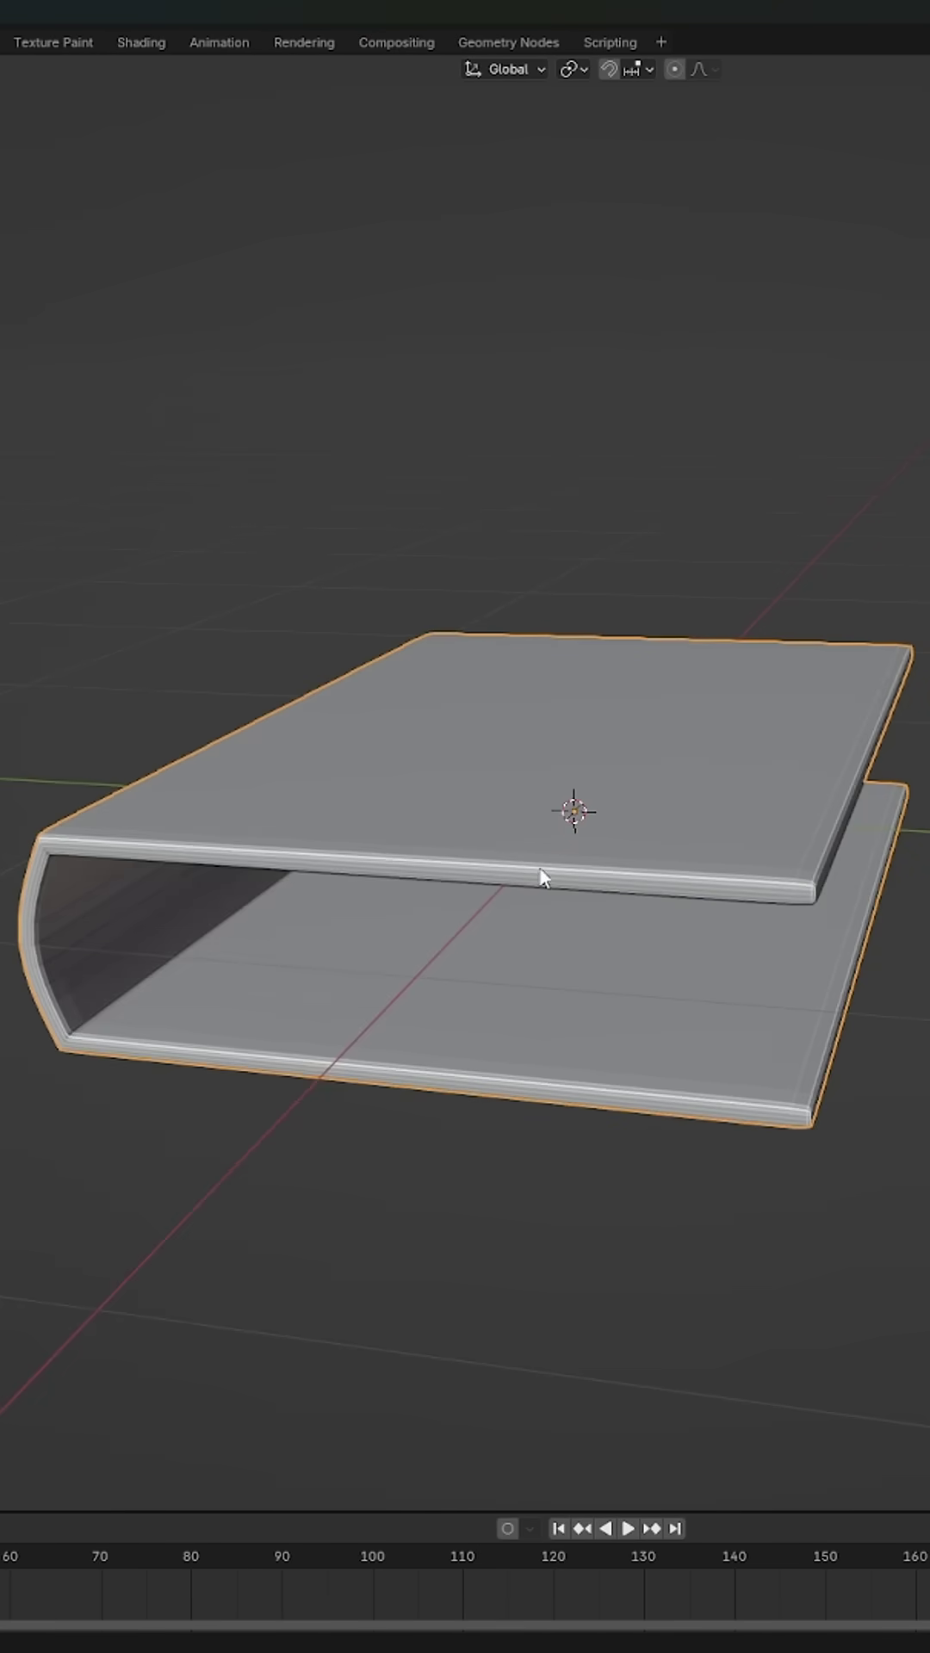
right_click(320, 857)
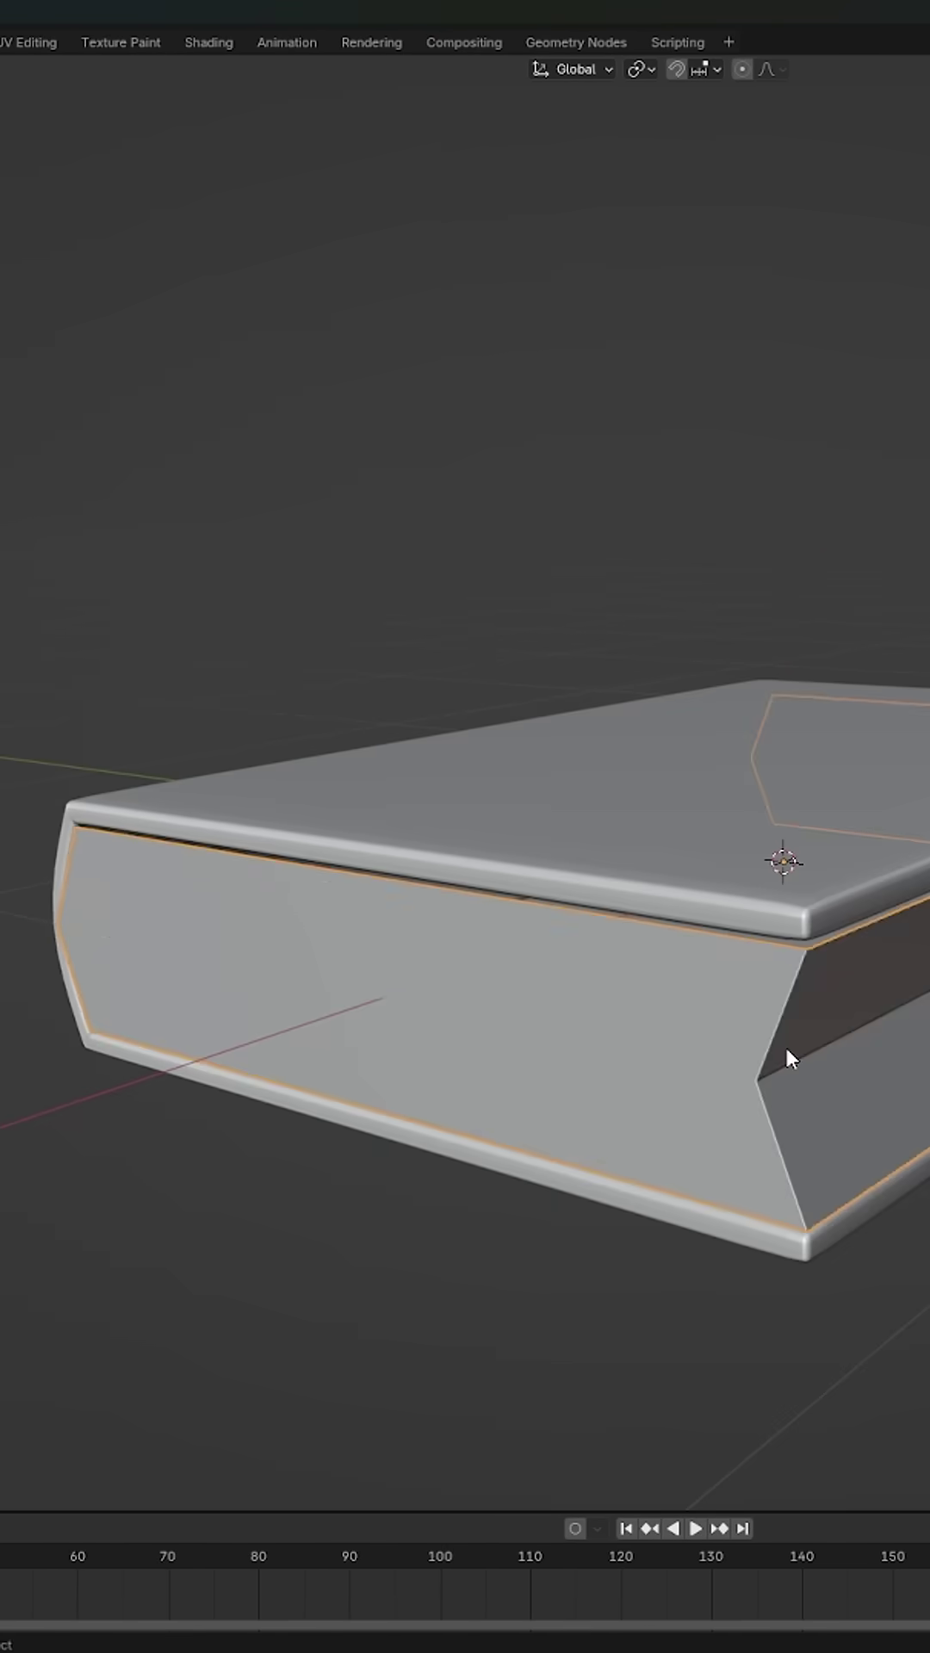
- Inset the pages block's front face and shade the object smooth
left_click(315, 973)
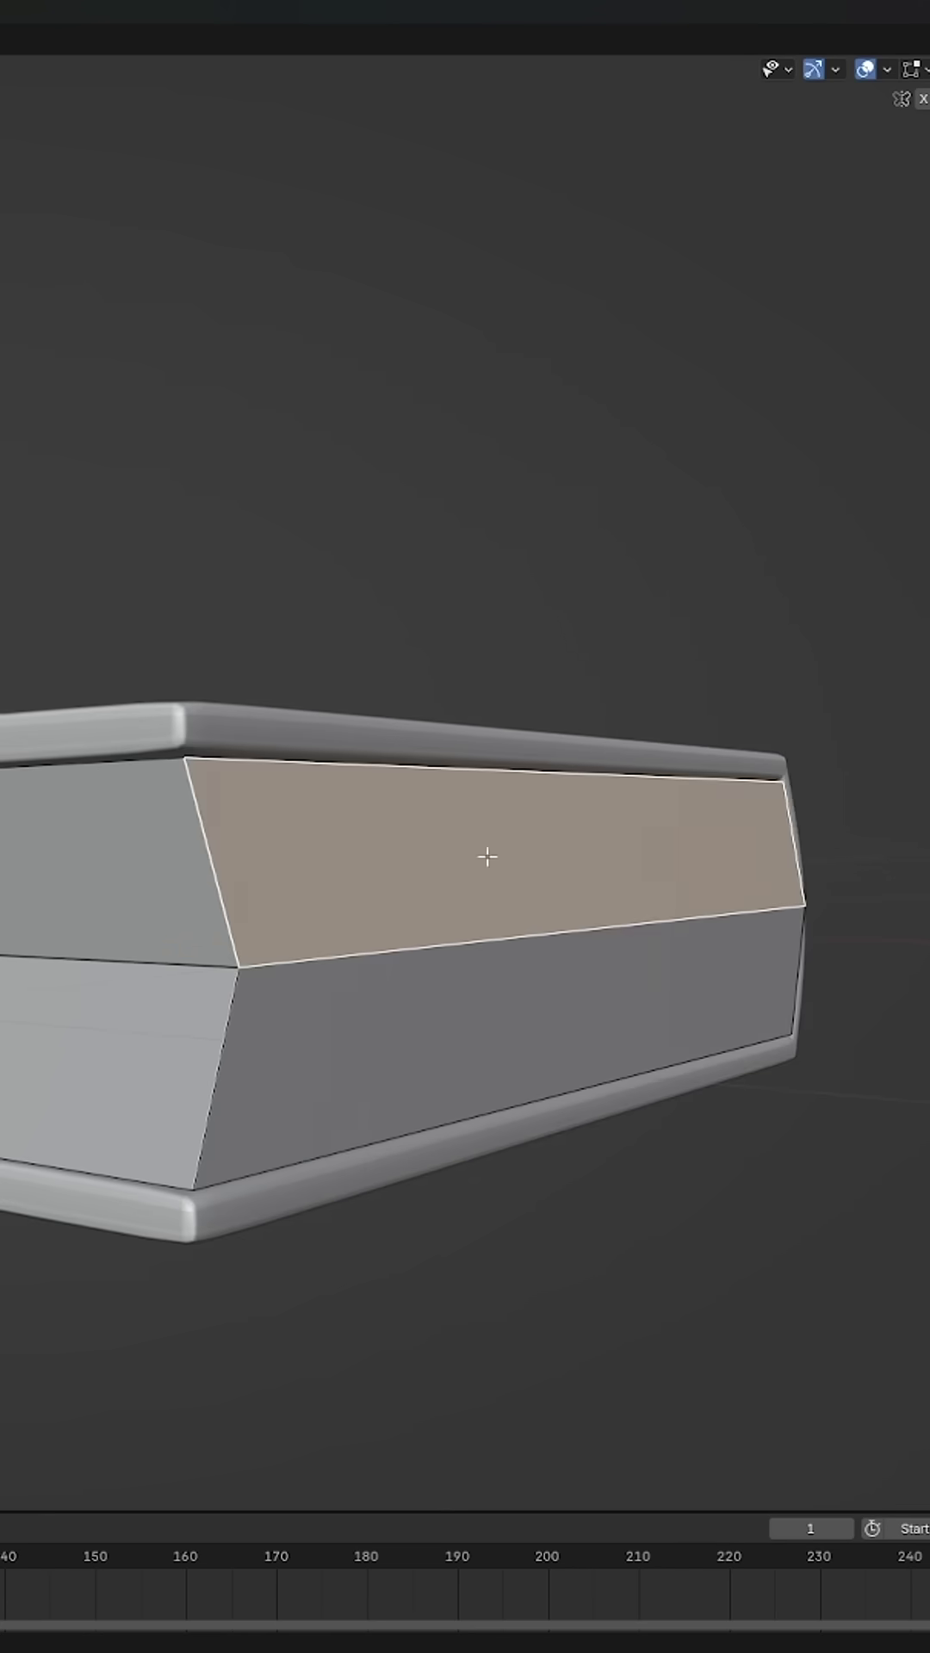
key("s")
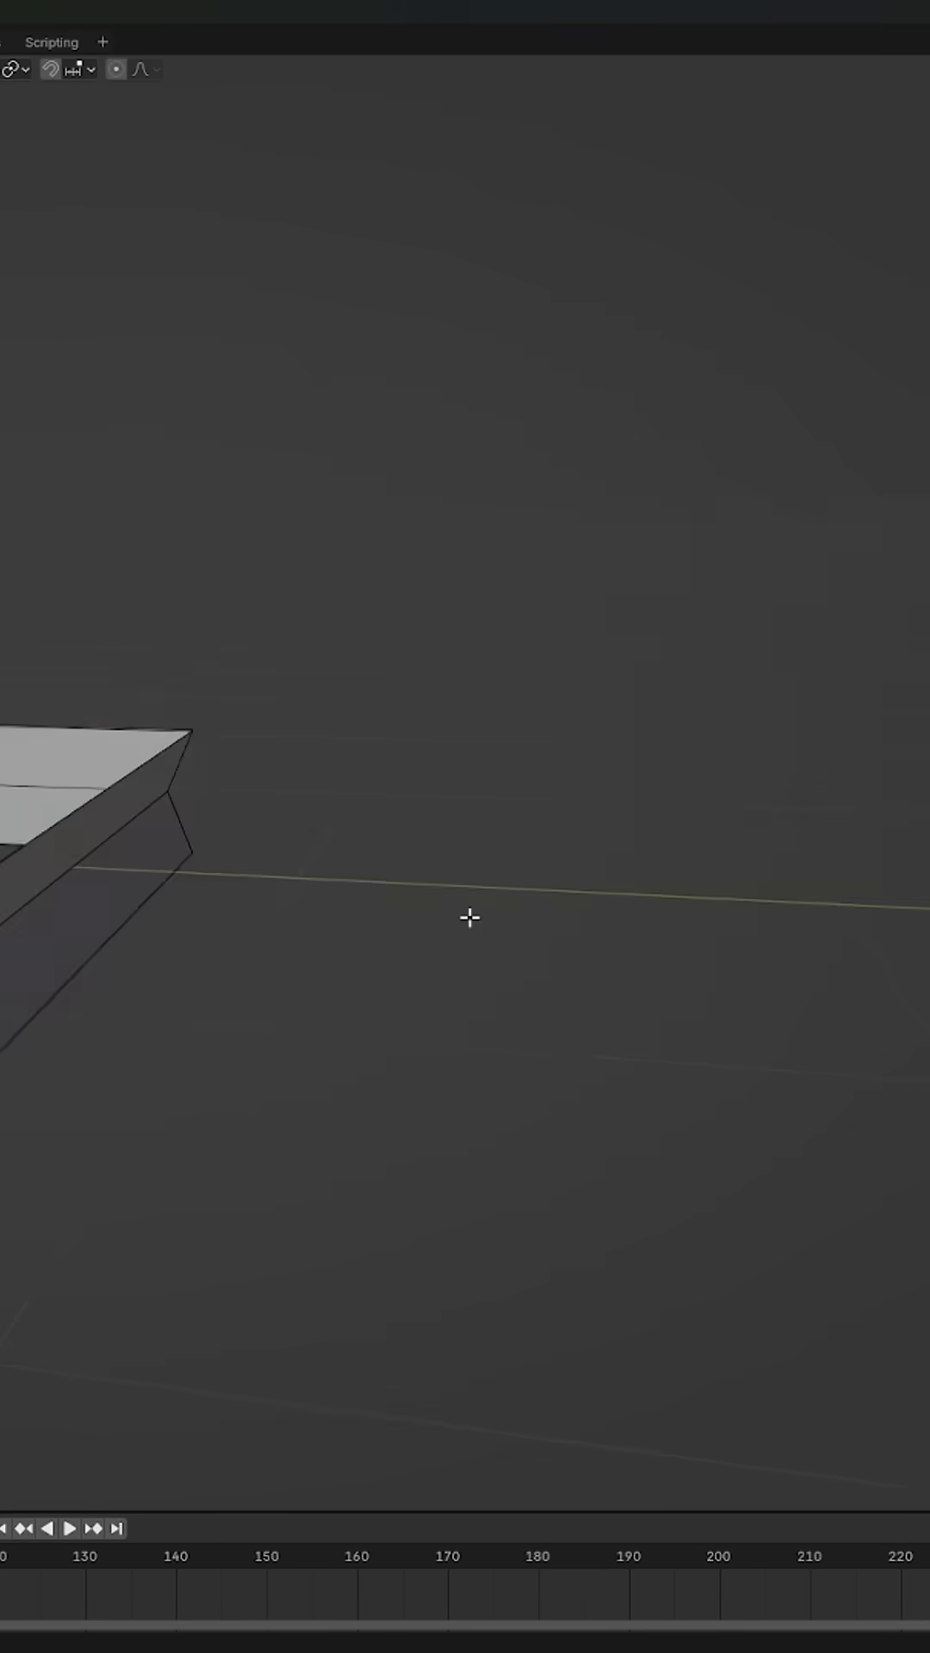
right_click(676, 923)
left_click(699, 932)
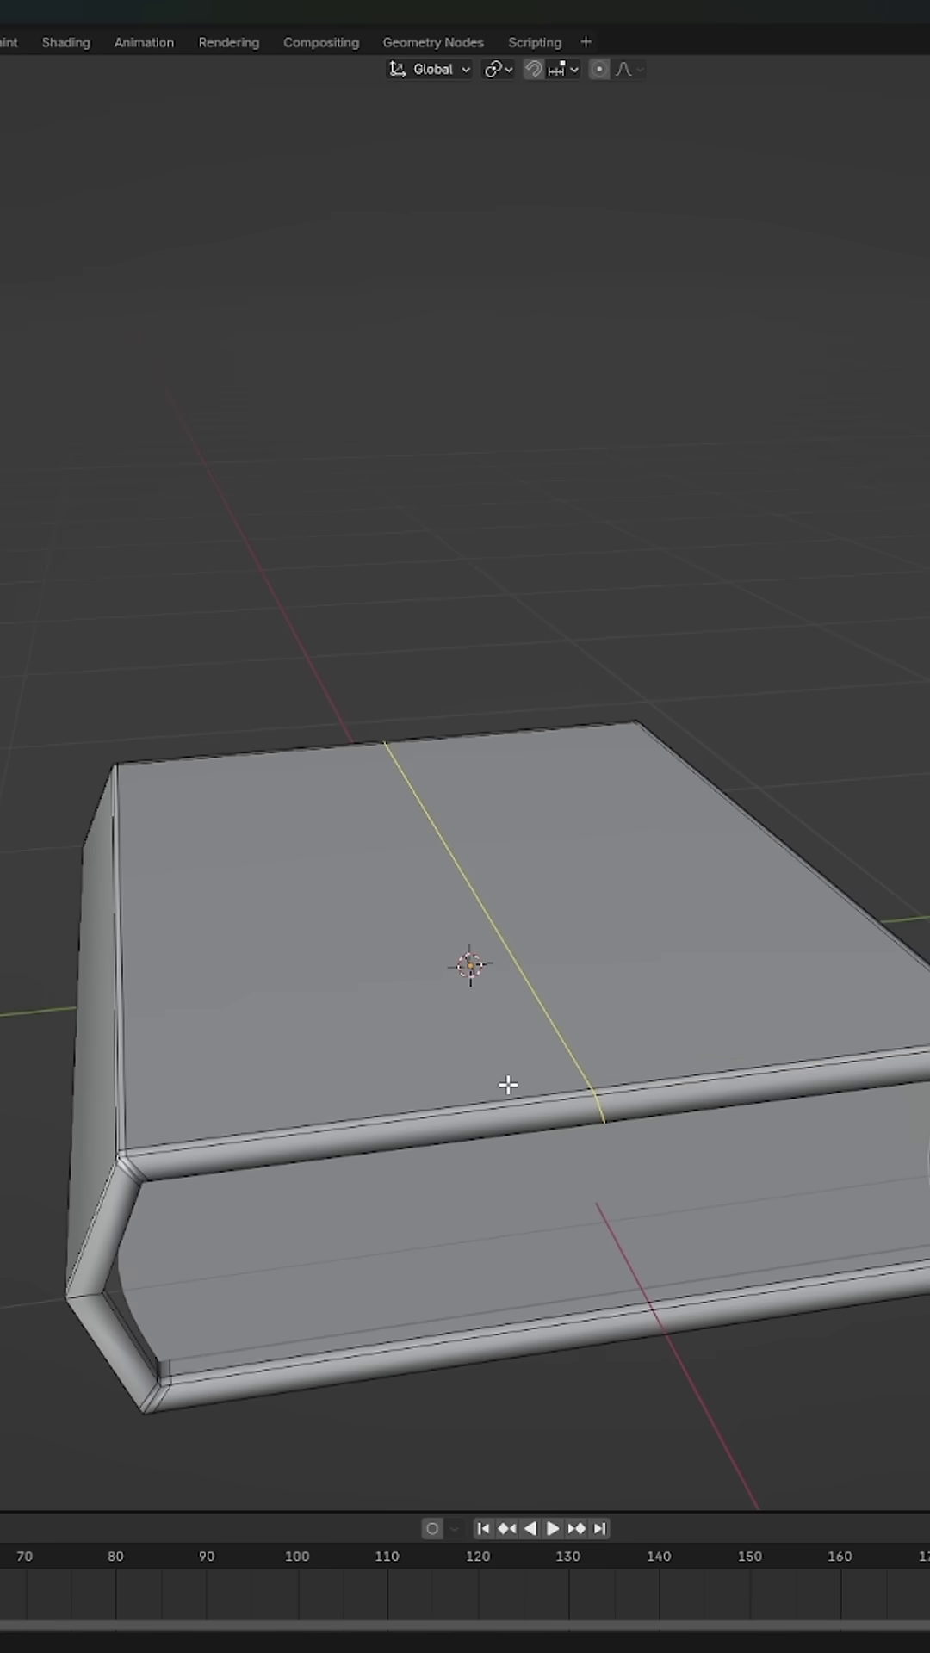
- Flatten the selected edge loop with LoopTools using the Normal plane
mouse_move(507, 1085)
middle_mouse_down()
mouse_move(577, 1313)
mouse_move(787, 1378)
middle_mouse_up()
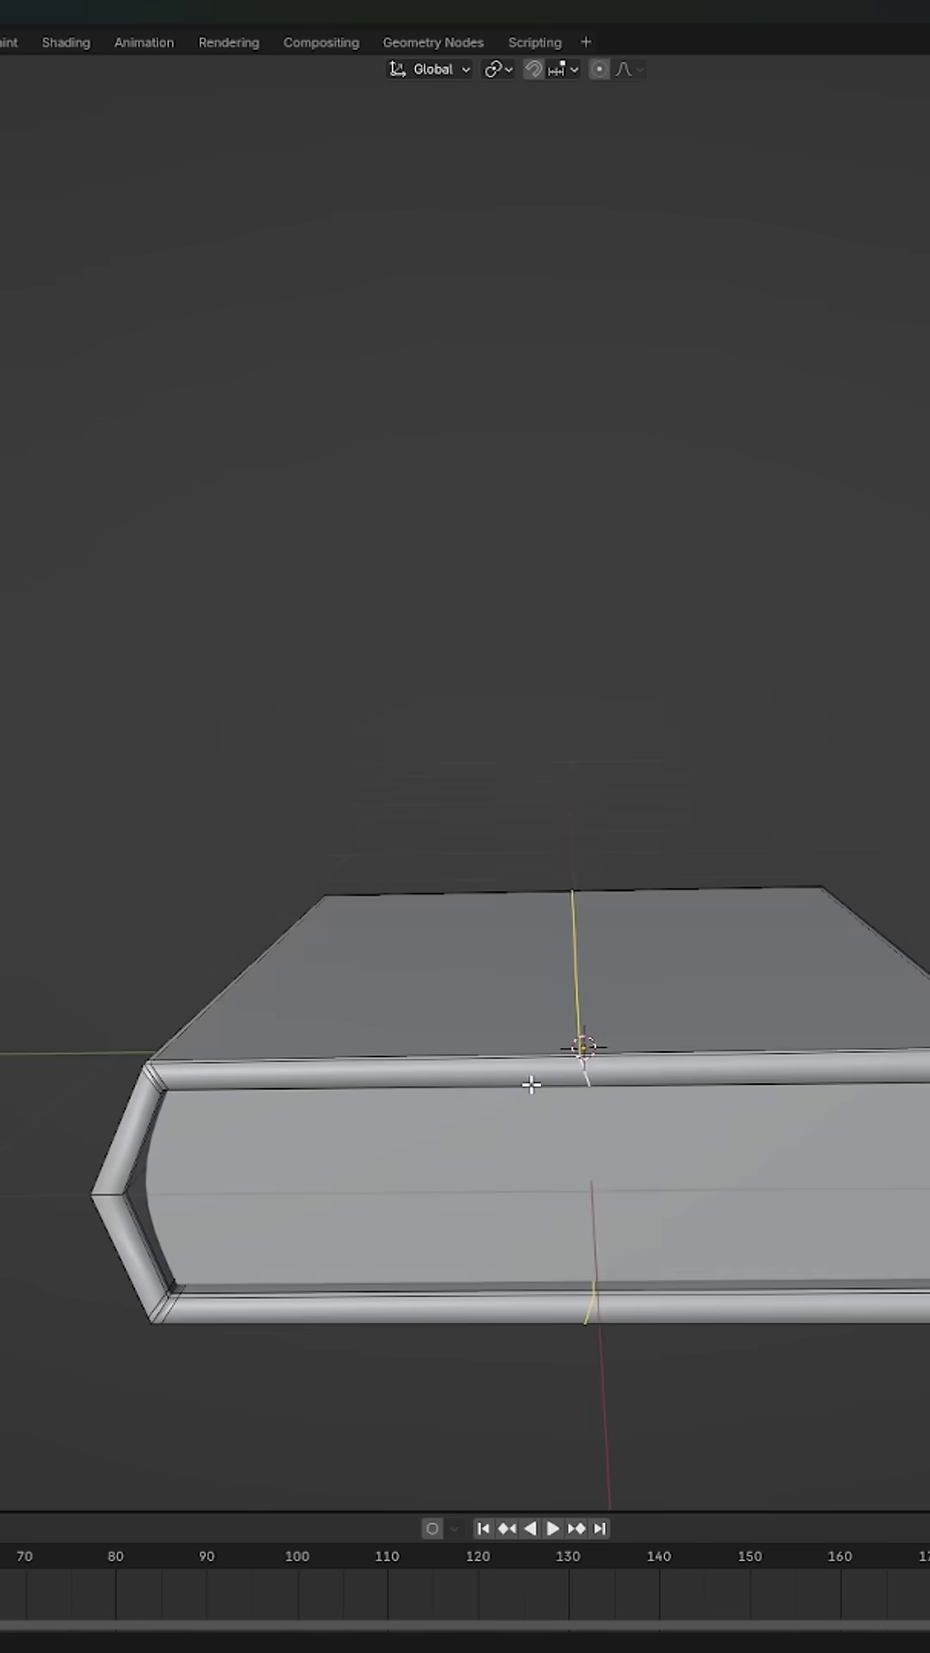
left_click(313, 1343)
right_click(361, 1036)
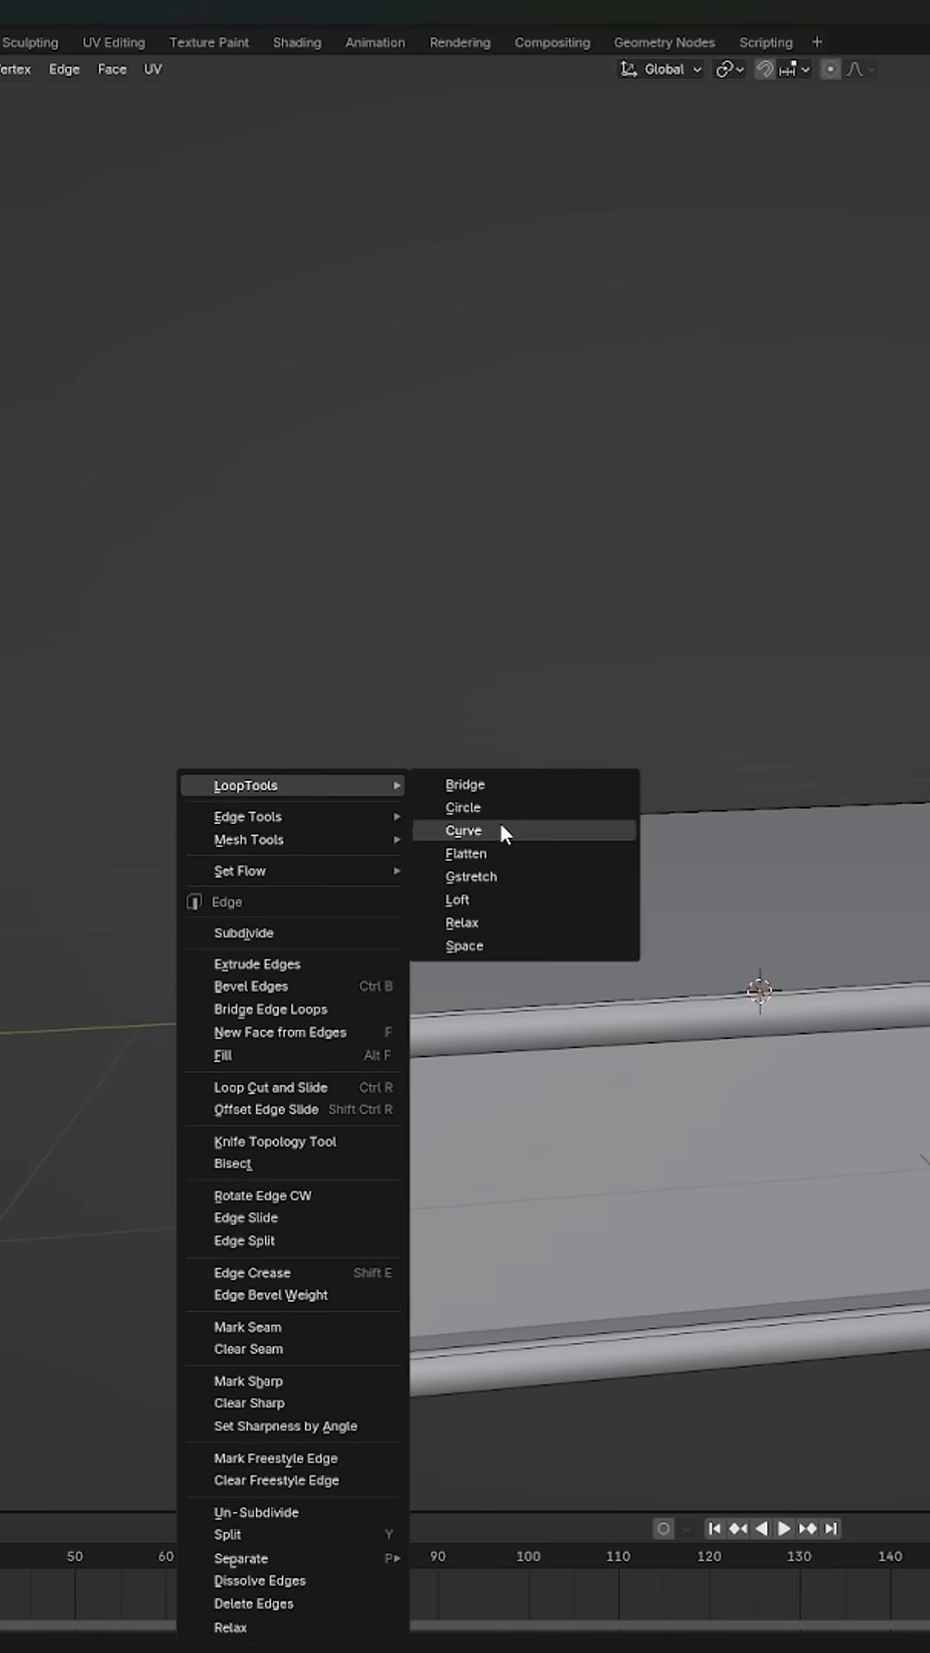
left_click(500, 850)
left_click(215, 1479)
- Bevel the edge loop, move the geometry along Z, and exit Edit Mode
key("ctrl+b")
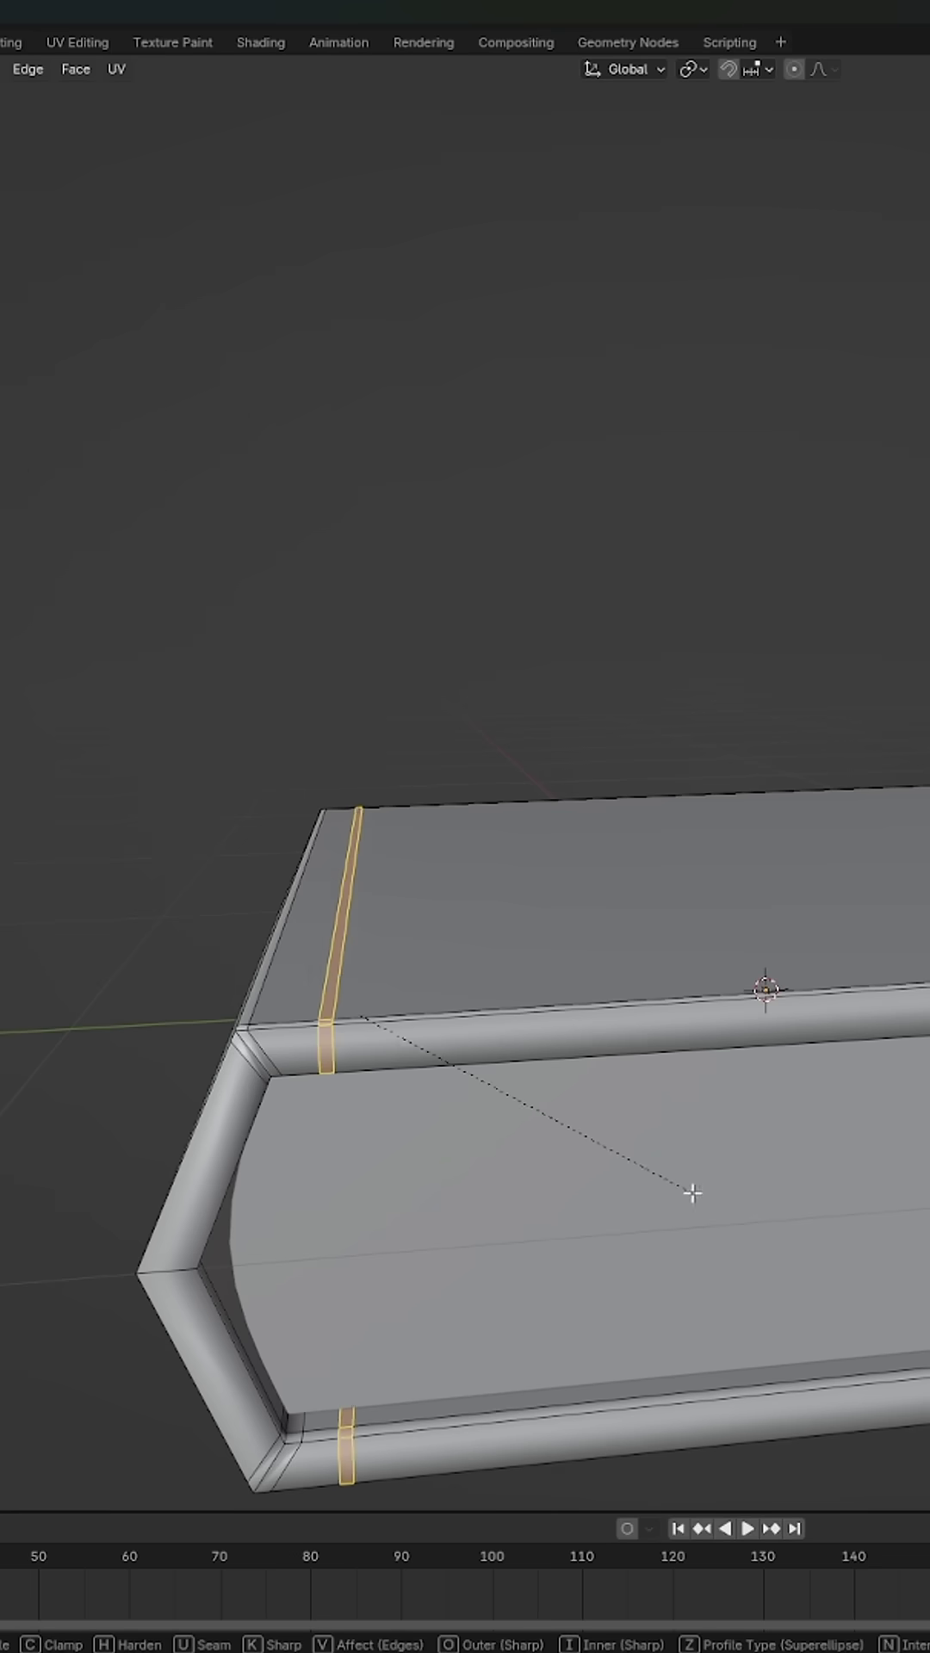
left_click(628, 1191)
mouse_move(628, 1191)
middle_mouse_down()
mouse_move(631, 1153)
mouse_move(435, 1219)
middle_mouse_up()
key("g")
key("z")
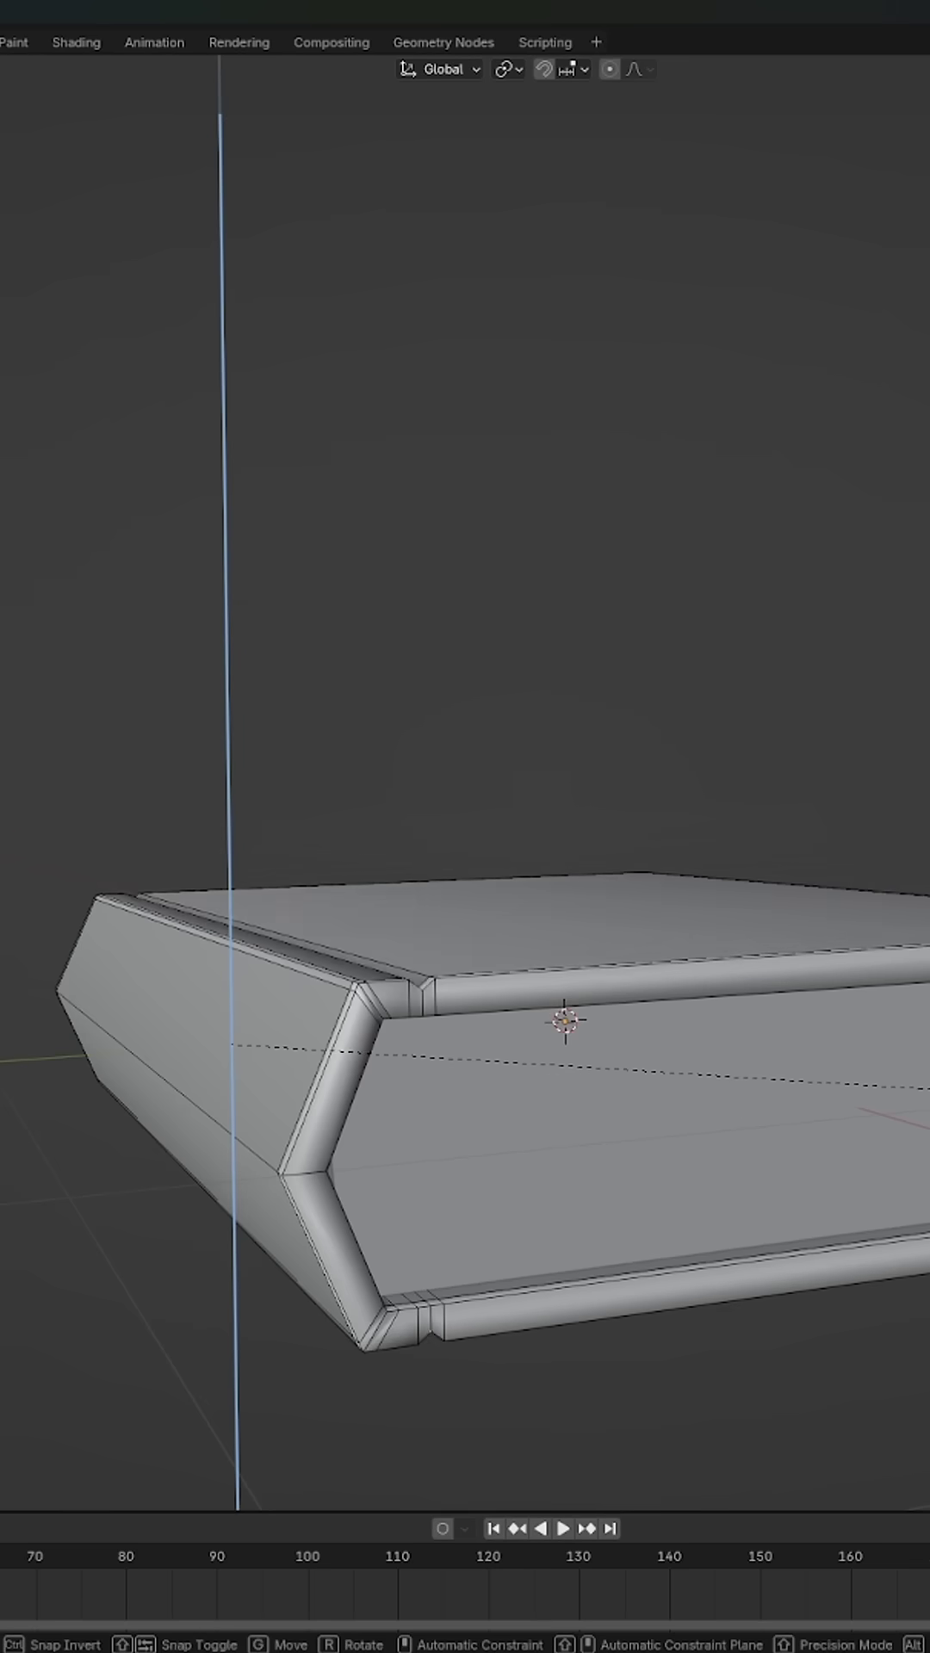
left_click(453, 1060)
key("Tab")
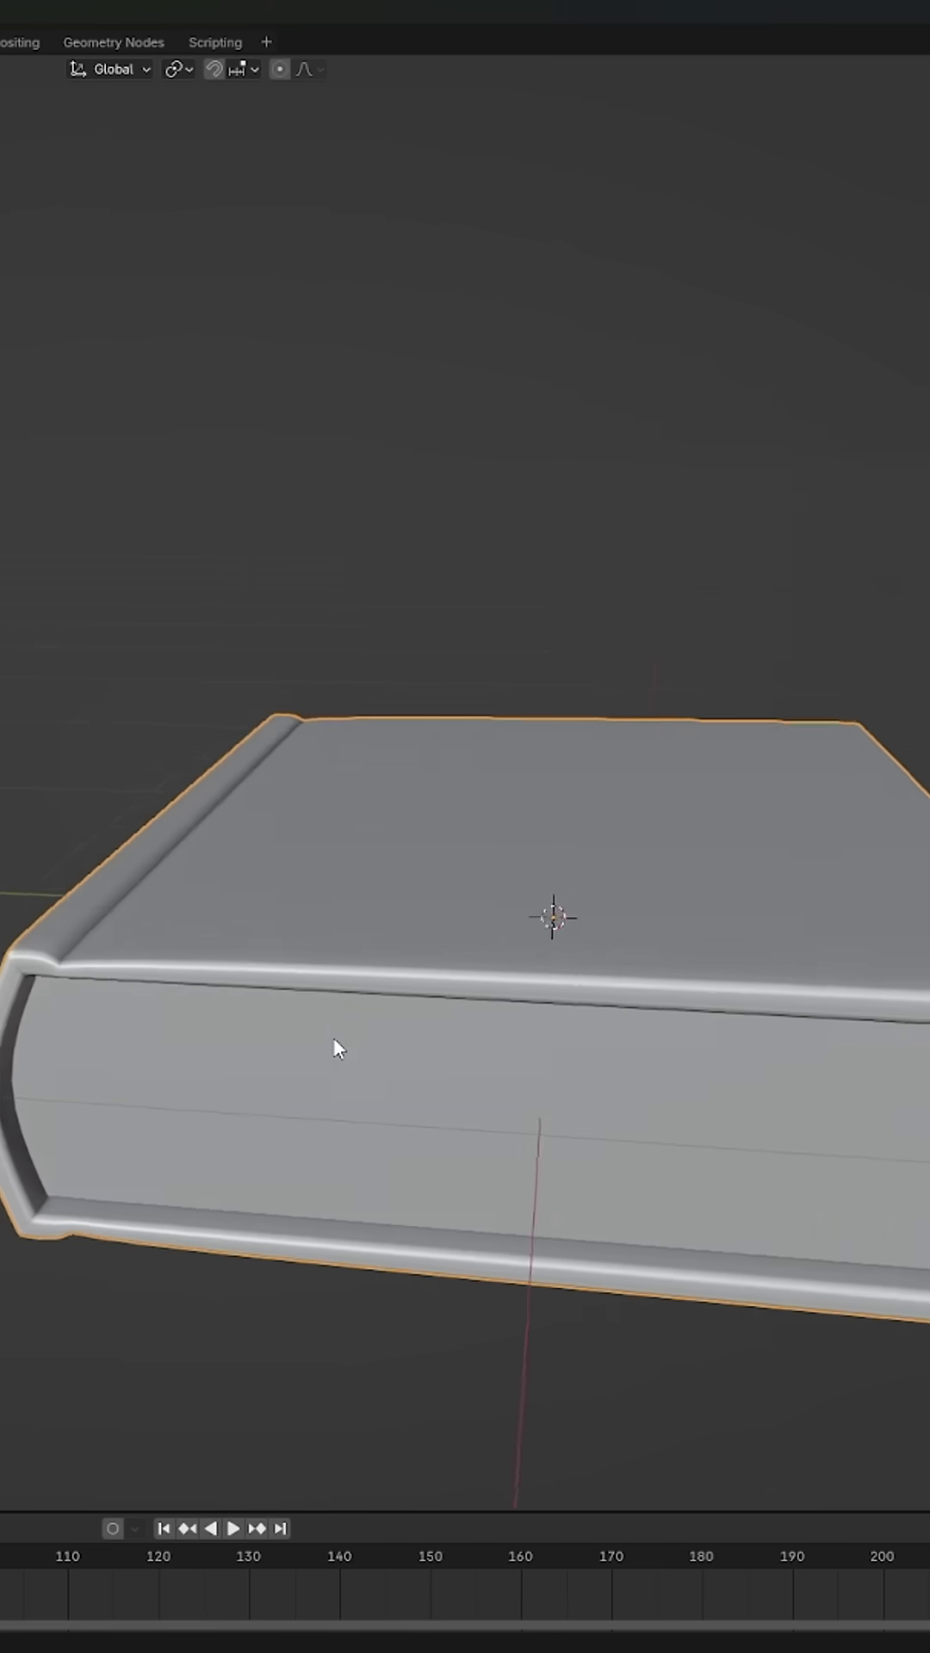